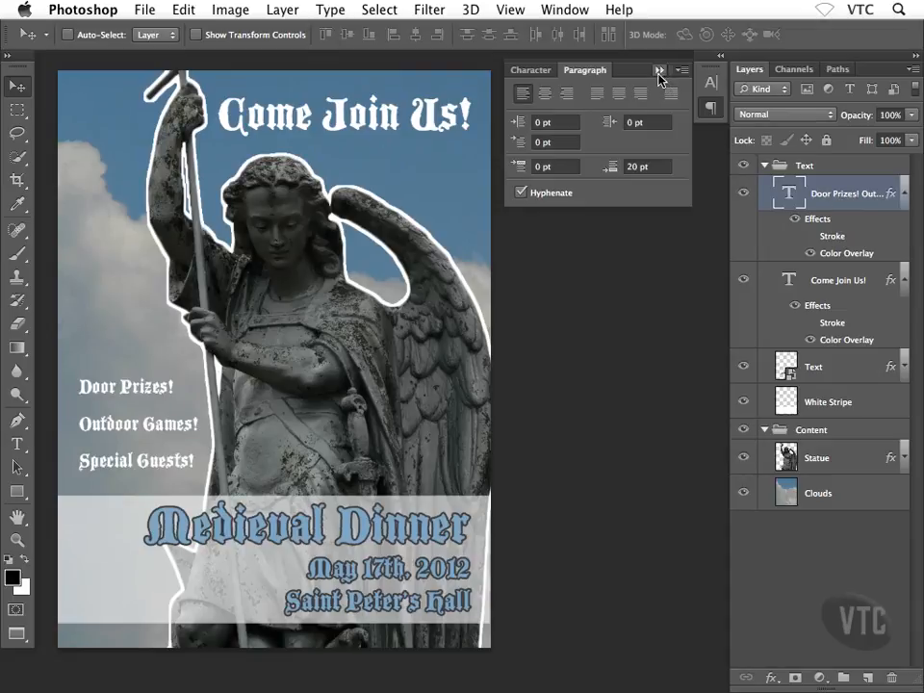
Collapse the paragraph settings, bring up the document's character styles, and deselect all layers.
left_click(660, 70)
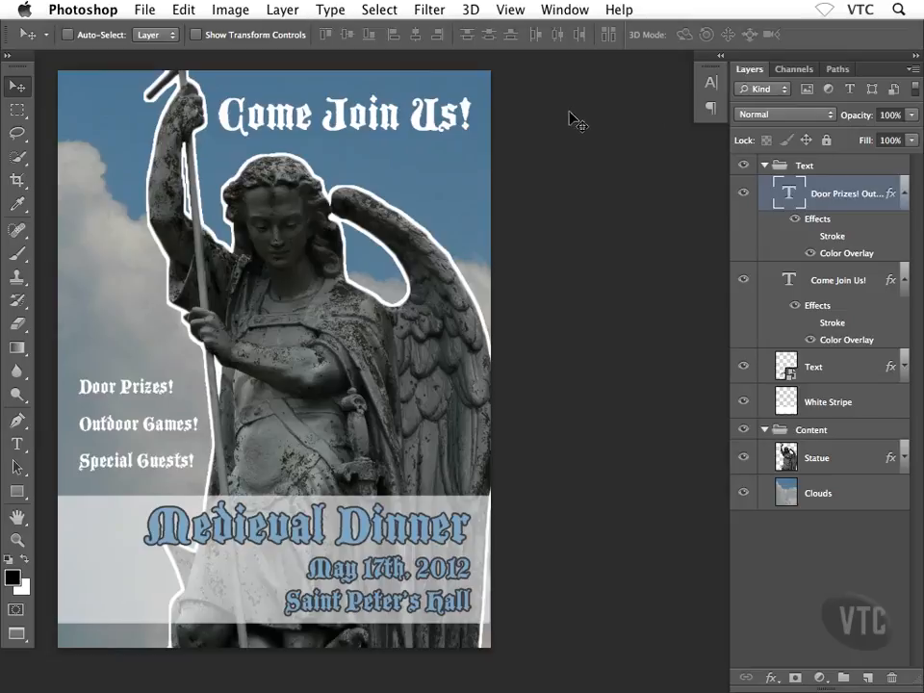
left_click(556, 11)
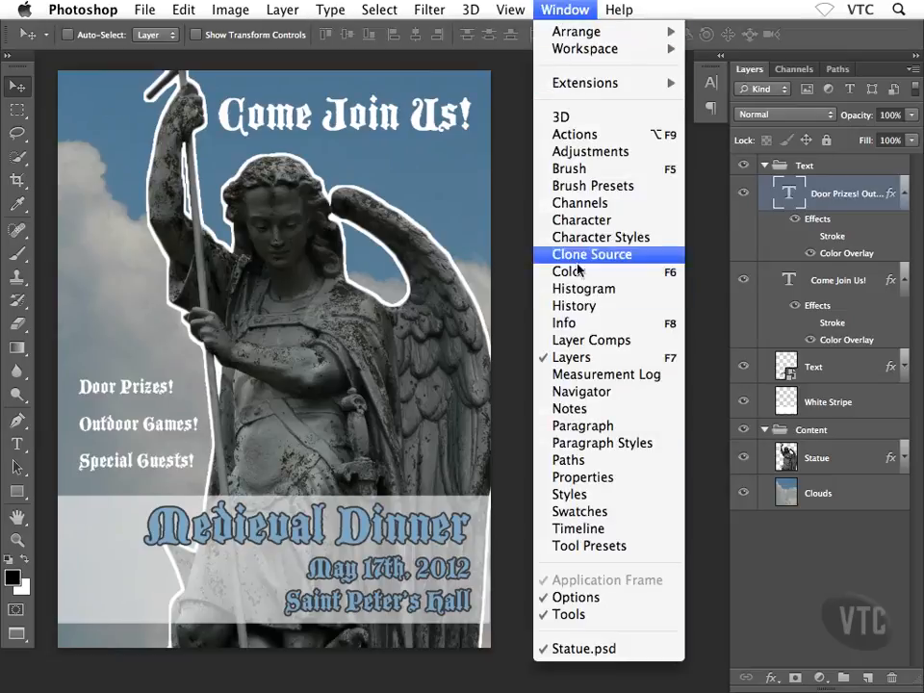
left_click(586, 443)
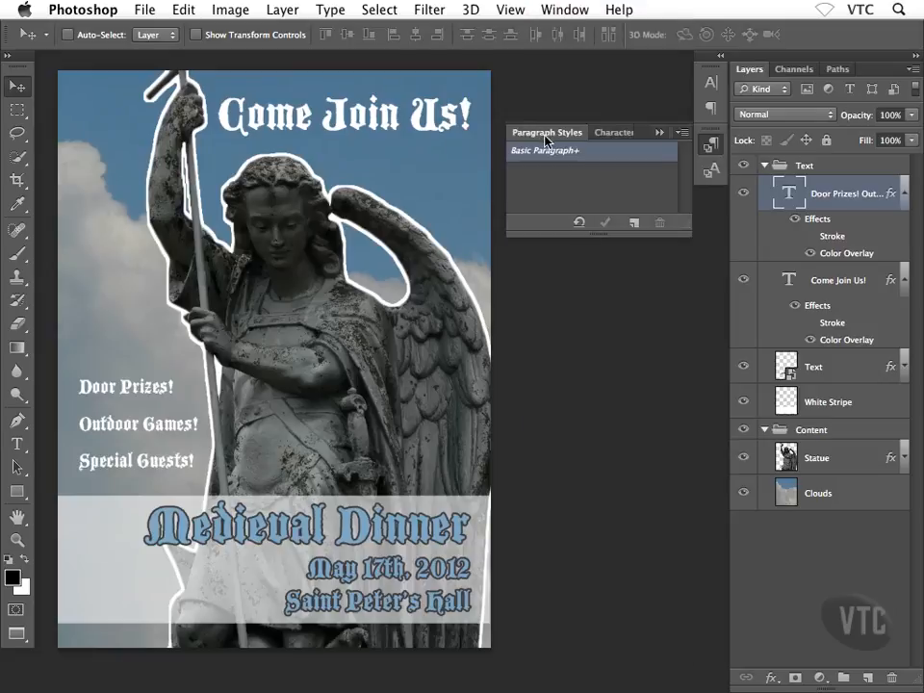
left_click(603, 134)
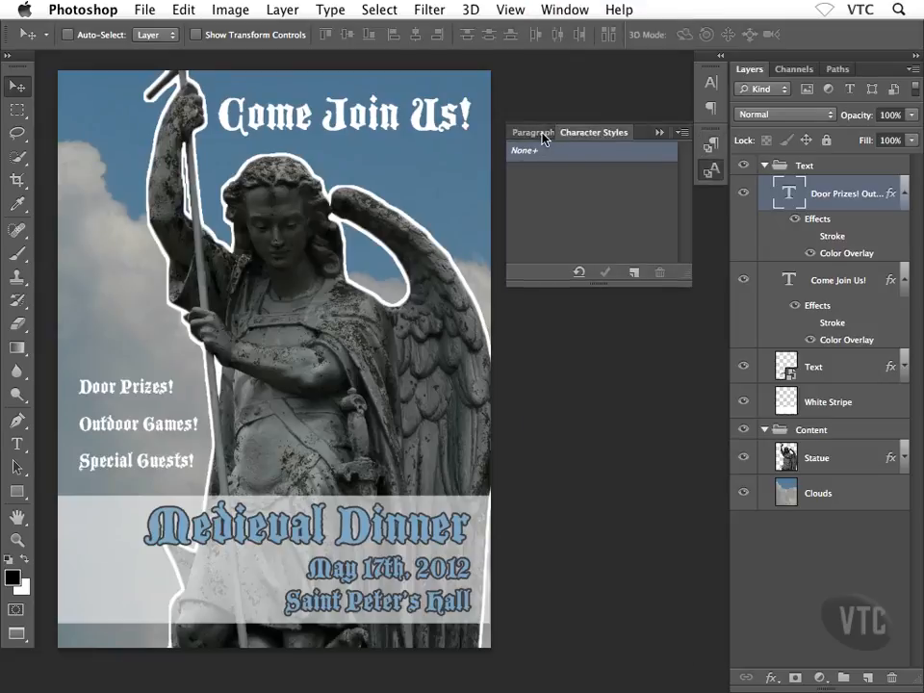
left_click(549, 134)
left_click(607, 134)
left_click(845, 582)
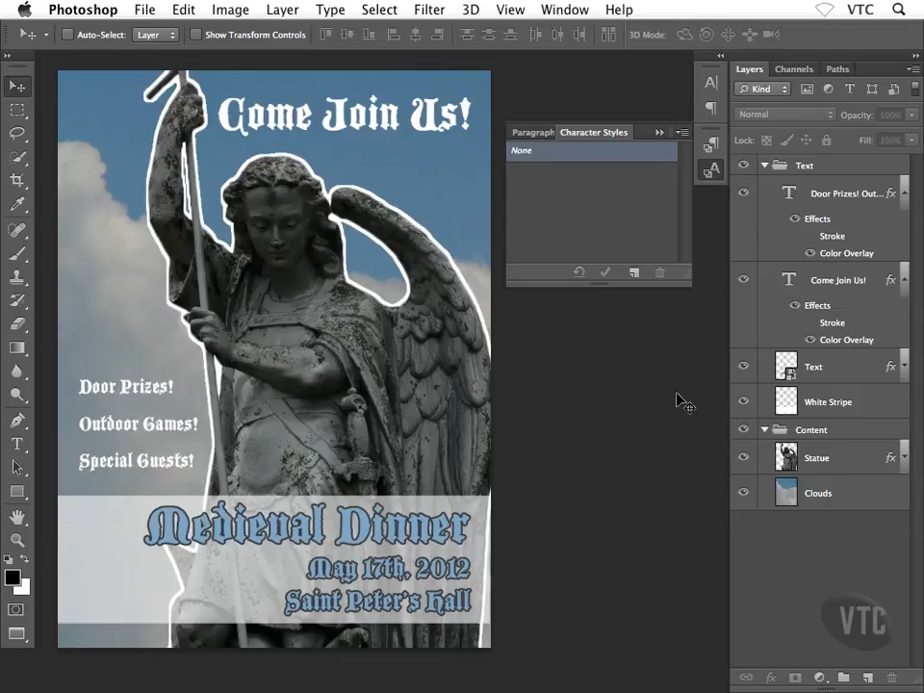
Create a character style named Stand-out that uses the Blackmoor LET font family.
left_click(633, 273)
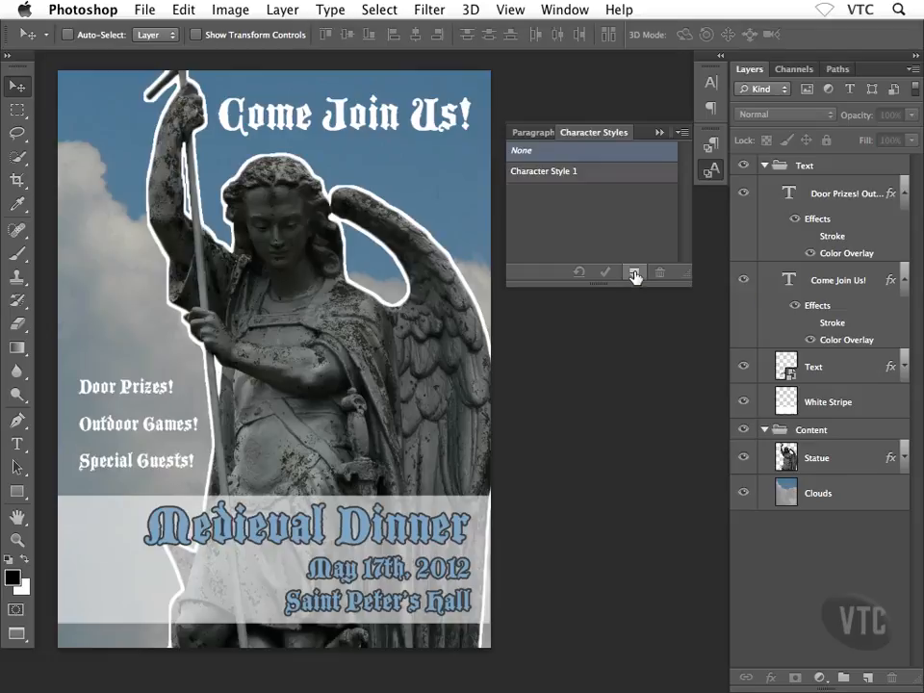
double_click(563, 180)
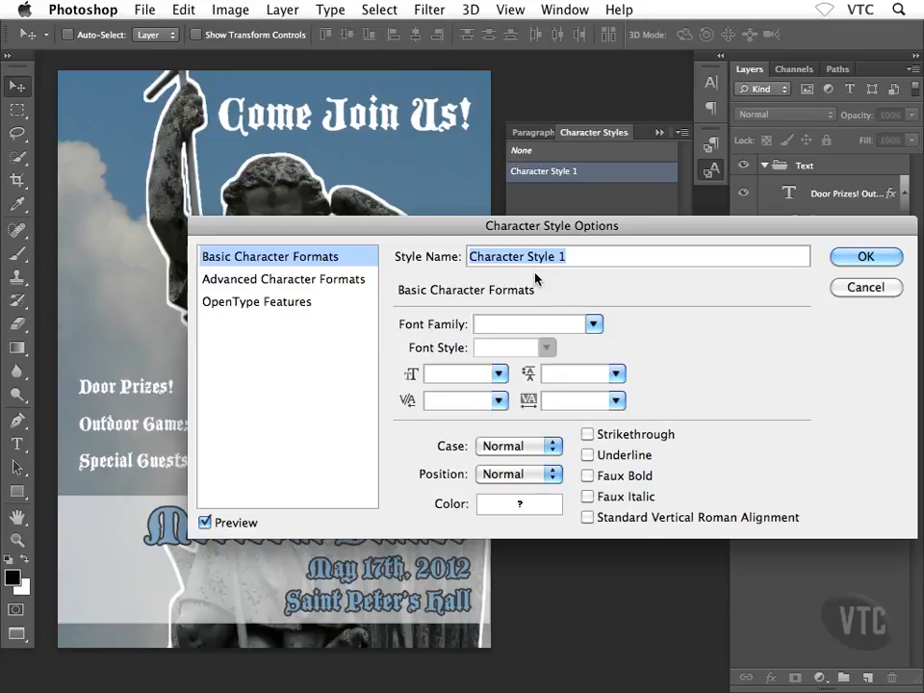
type("Stand-out")
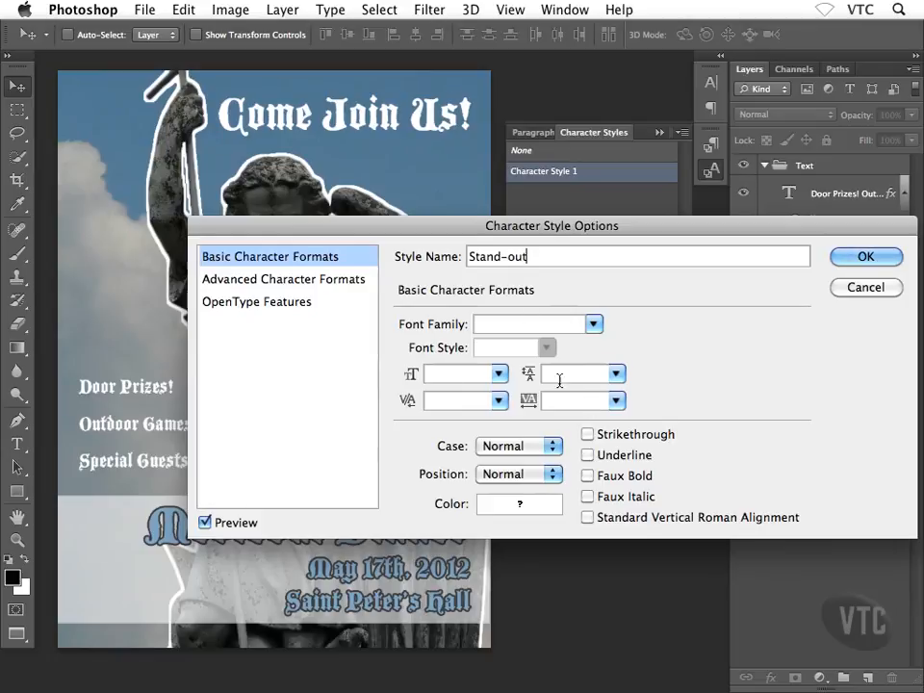
left_click(593, 324)
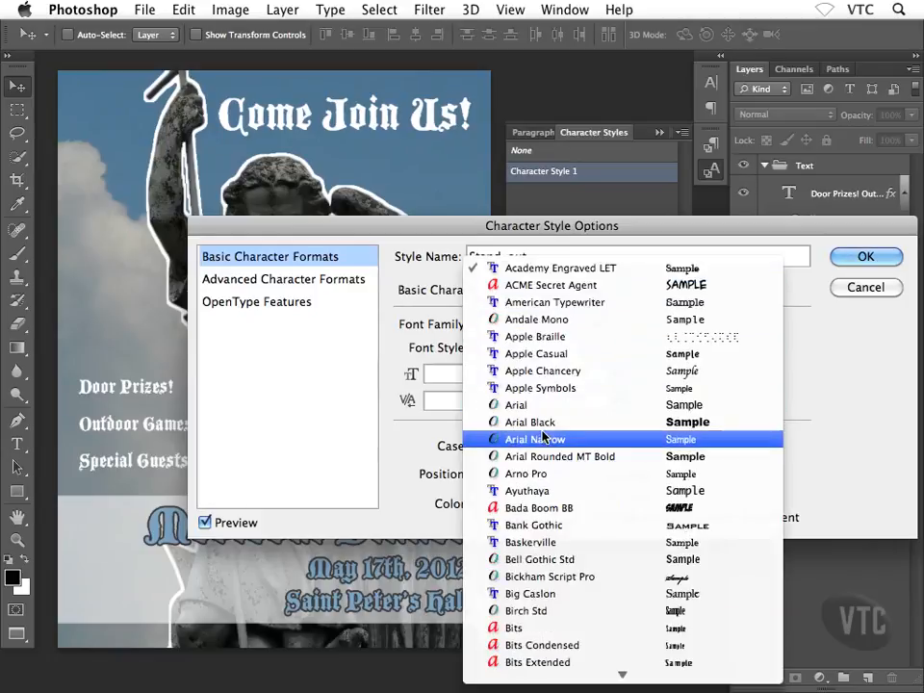
scroll(544, 436, "down", 6)
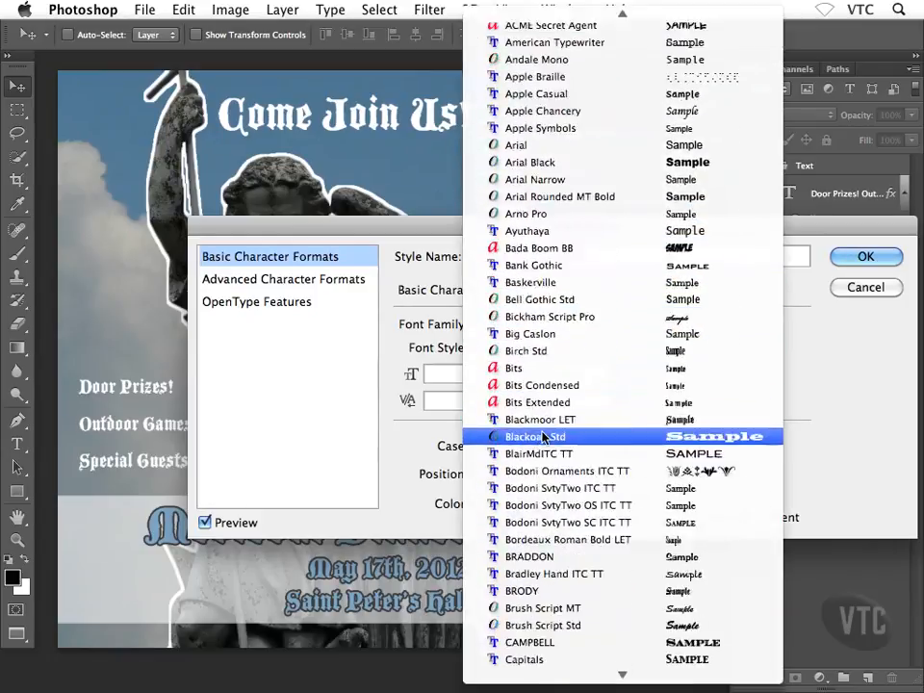
scroll(544, 436, "down", 1)
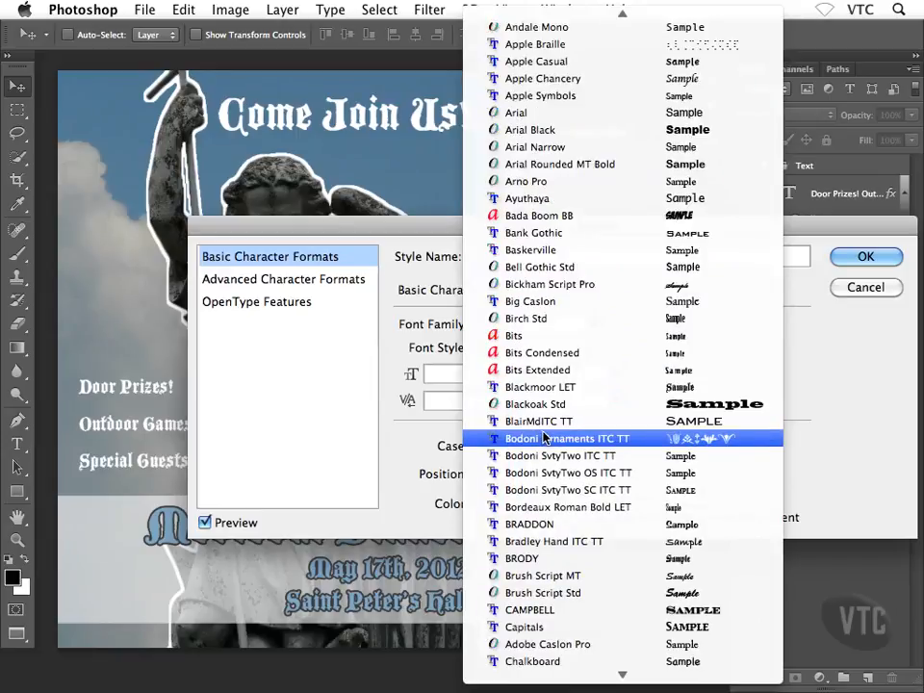
left_click(548, 387)
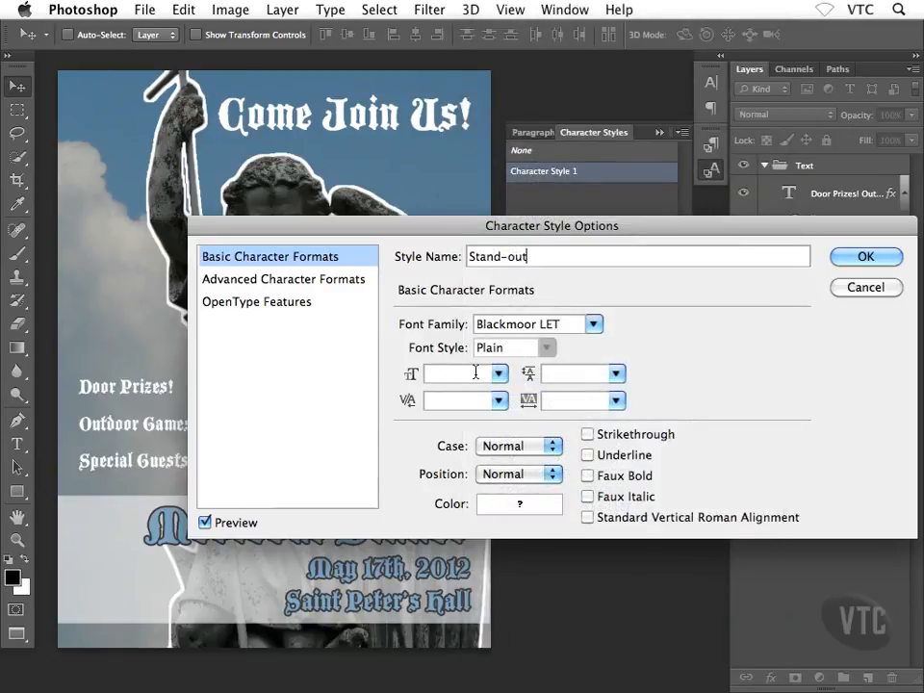
Set the Stand-out style's case to All Caps, enable Faux Bold, and save the style options.
left_click(523, 453)
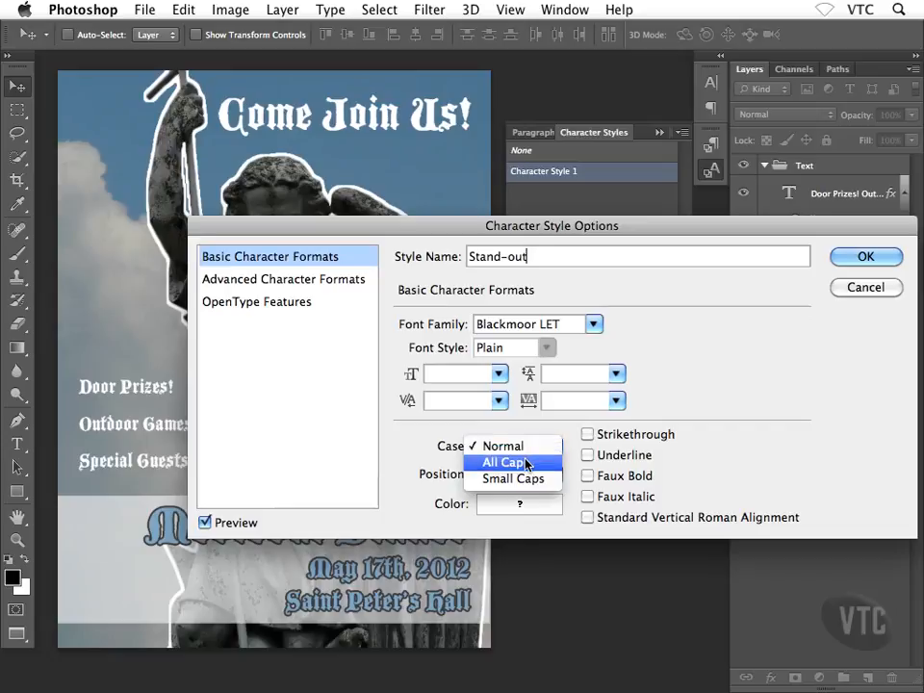
left_click(525, 463)
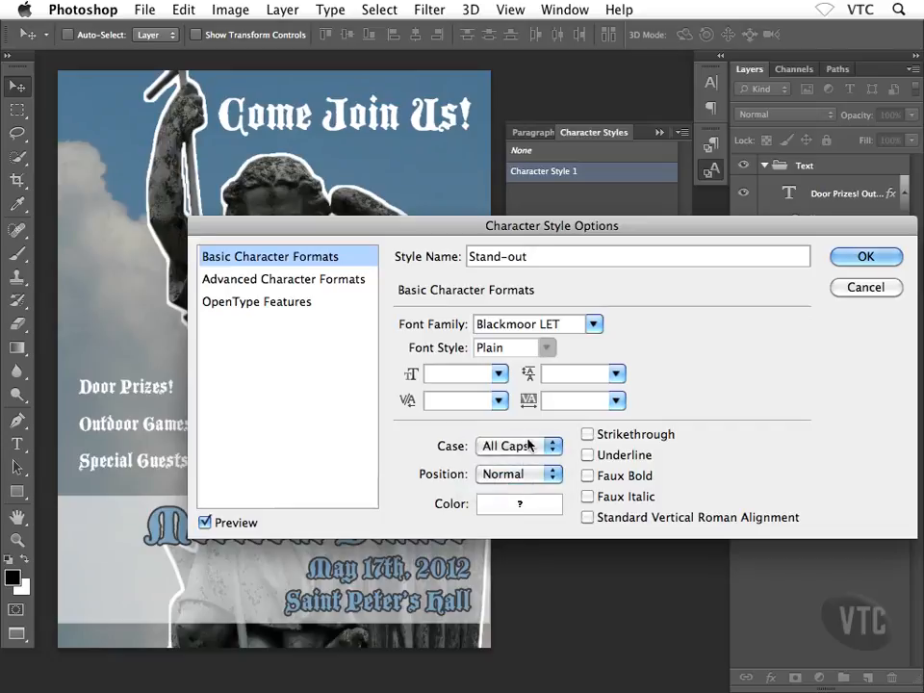
left_click(490, 479)
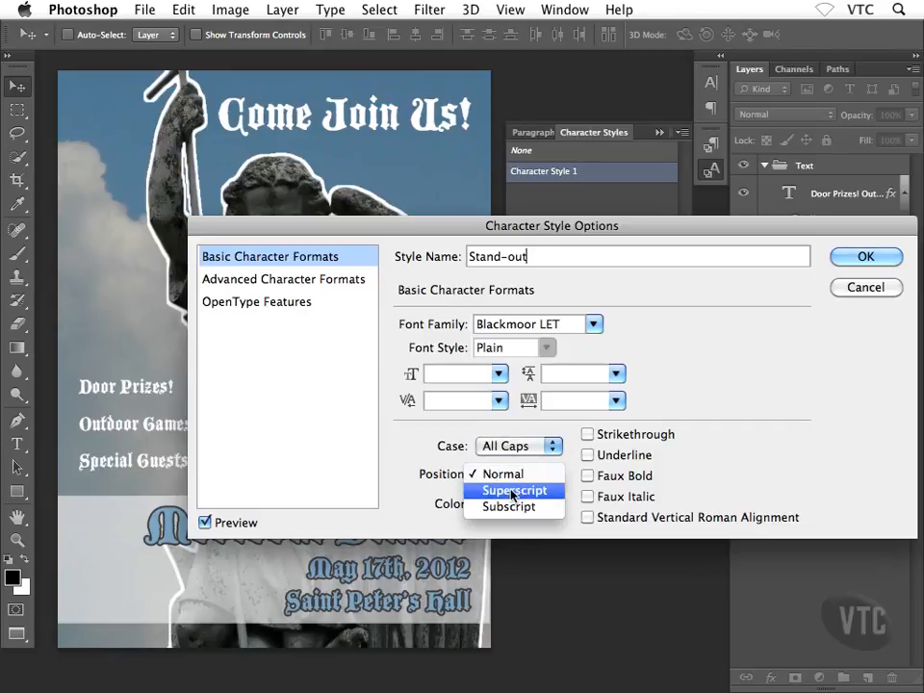
left_click(415, 462)
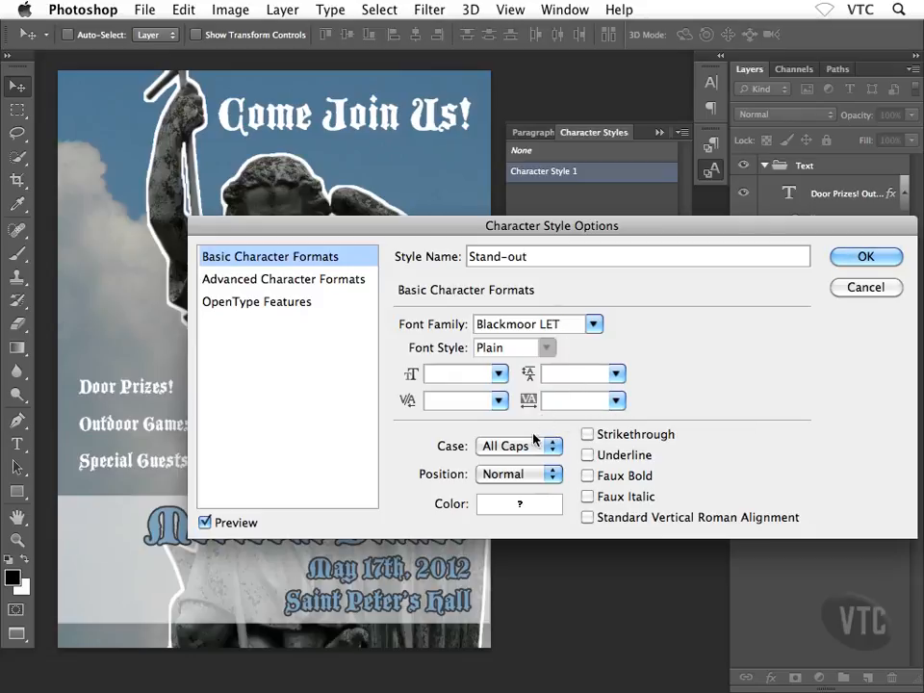
left_click(587, 477)
left_click(324, 289)
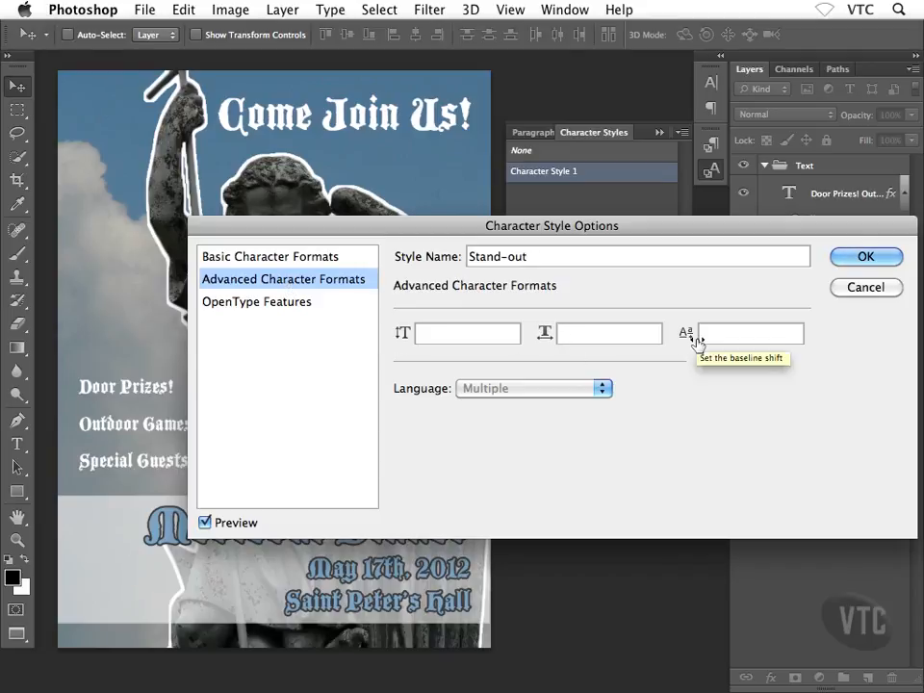
left_click(268, 304)
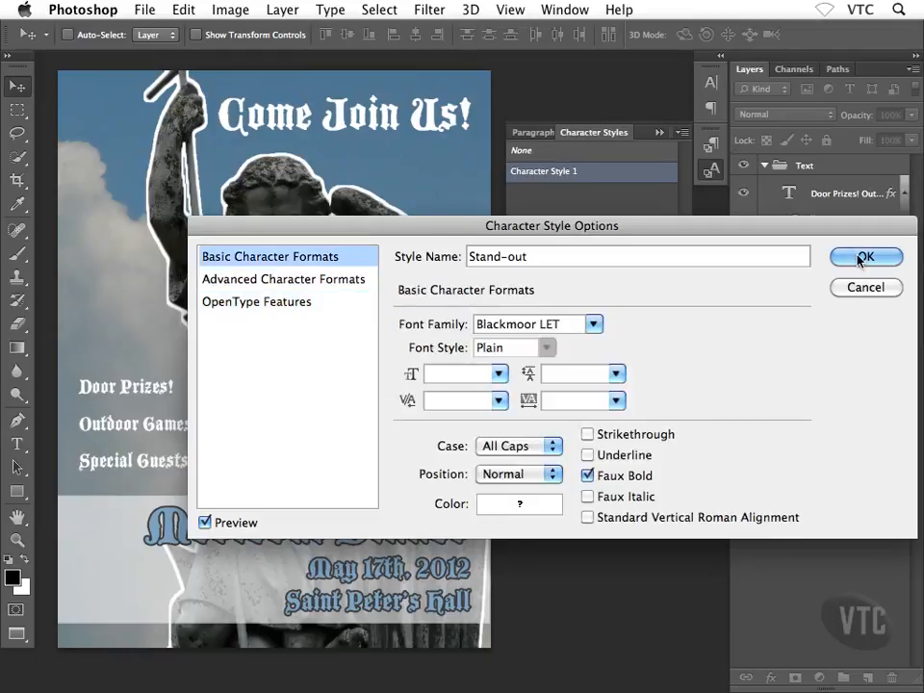
left_click(855, 258)
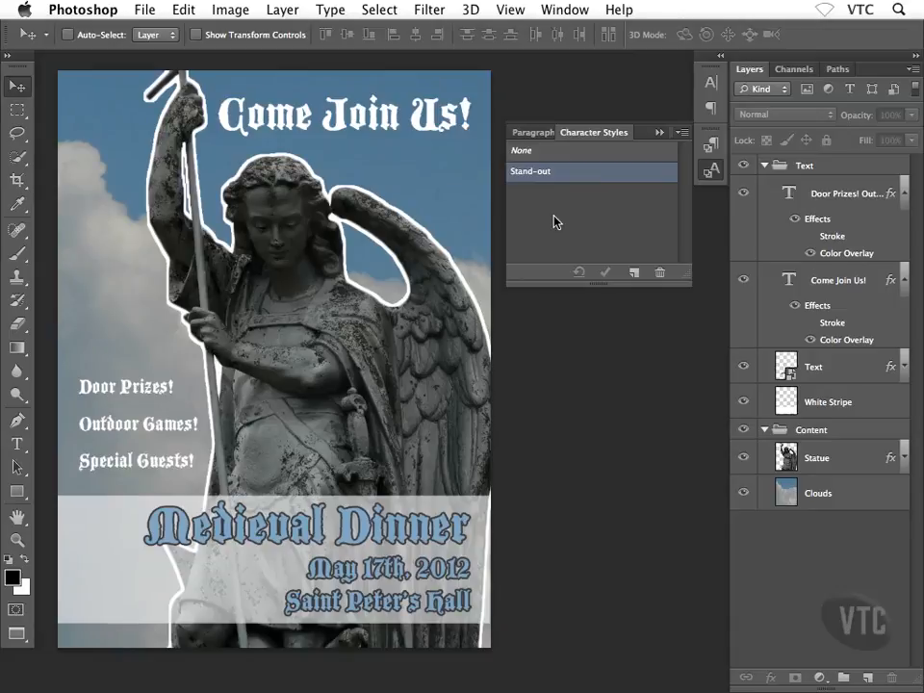
Apply the Stand-out character style to the word "Join" in the "Come Join Us!" headline.
key("t")
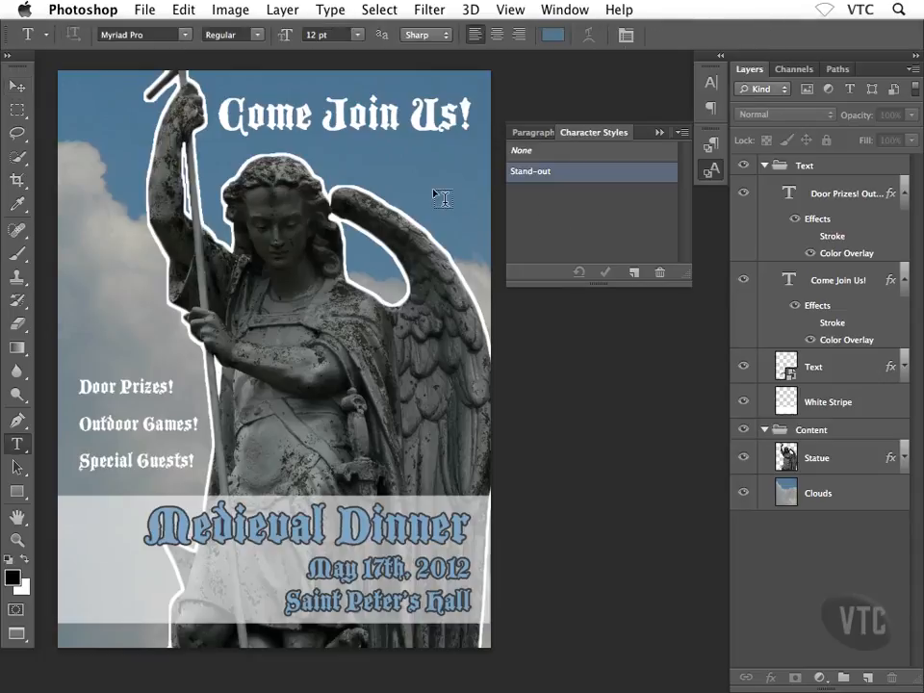
left_click_drag(322, 114, 396, 113)
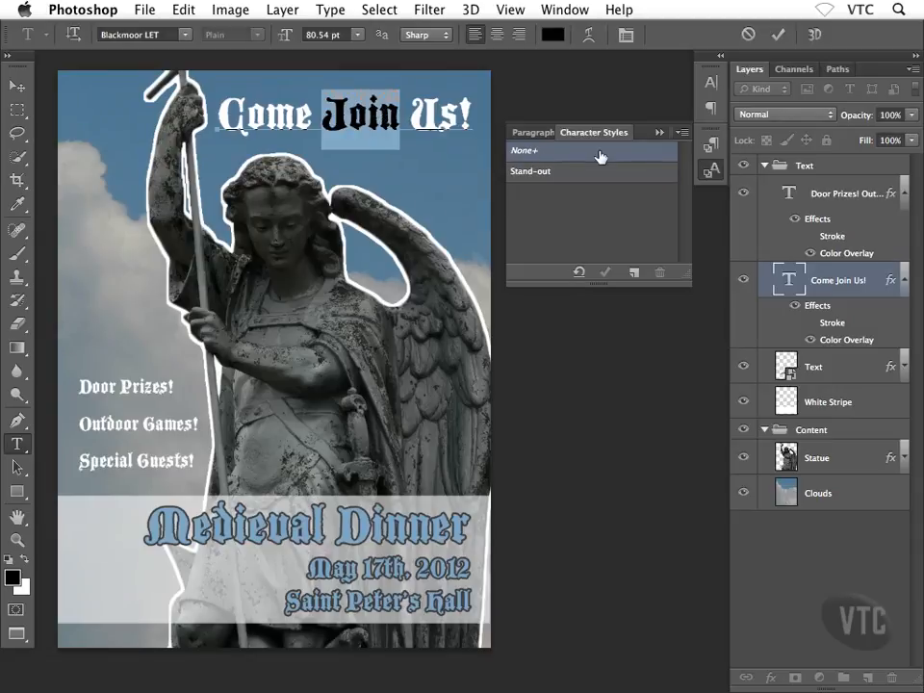
left_click(537, 175)
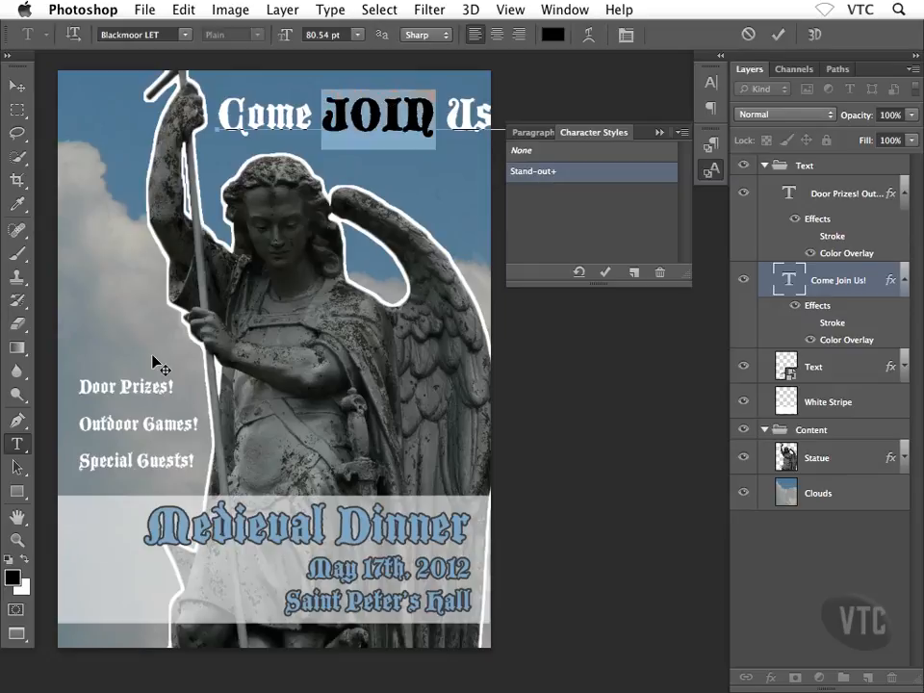
left_click(15, 88)
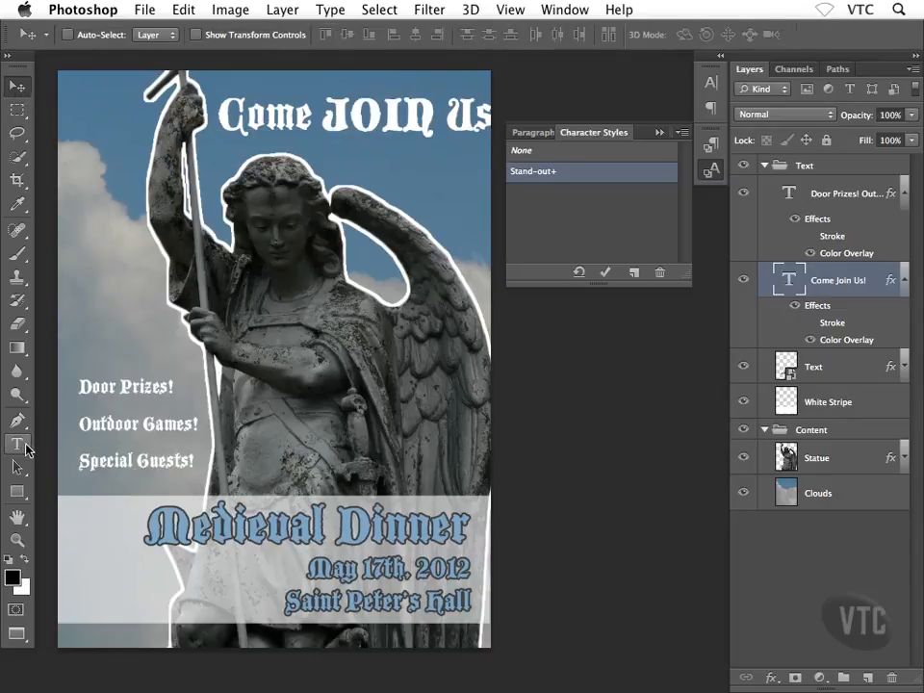
Apply the Stand-out character style to the word "Prizes" in the "Door Prizes!" line.
left_click(27, 447)
left_click(129, 389)
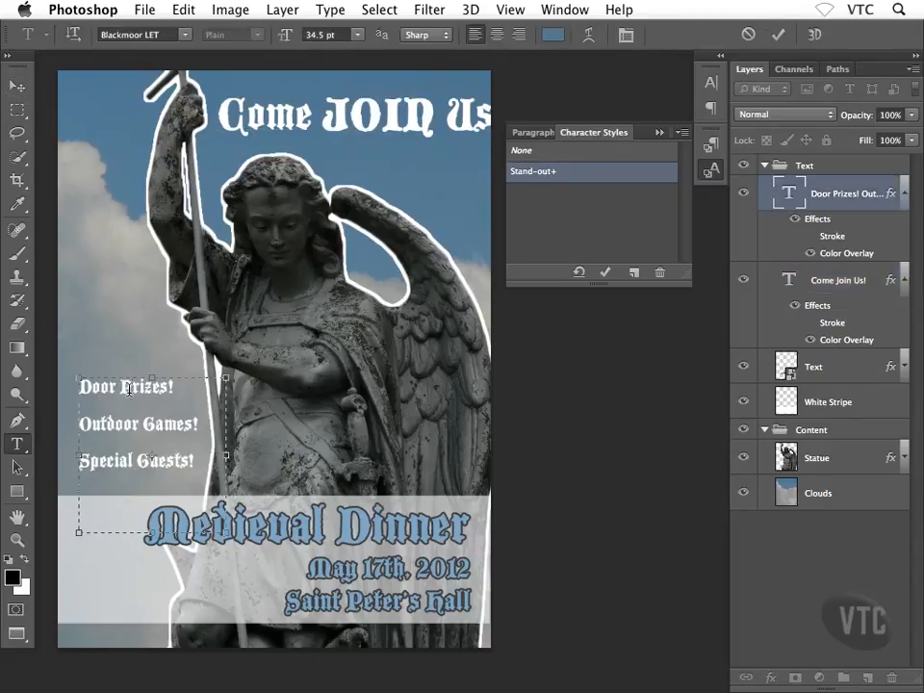
left_click_drag(119, 389, 167, 386)
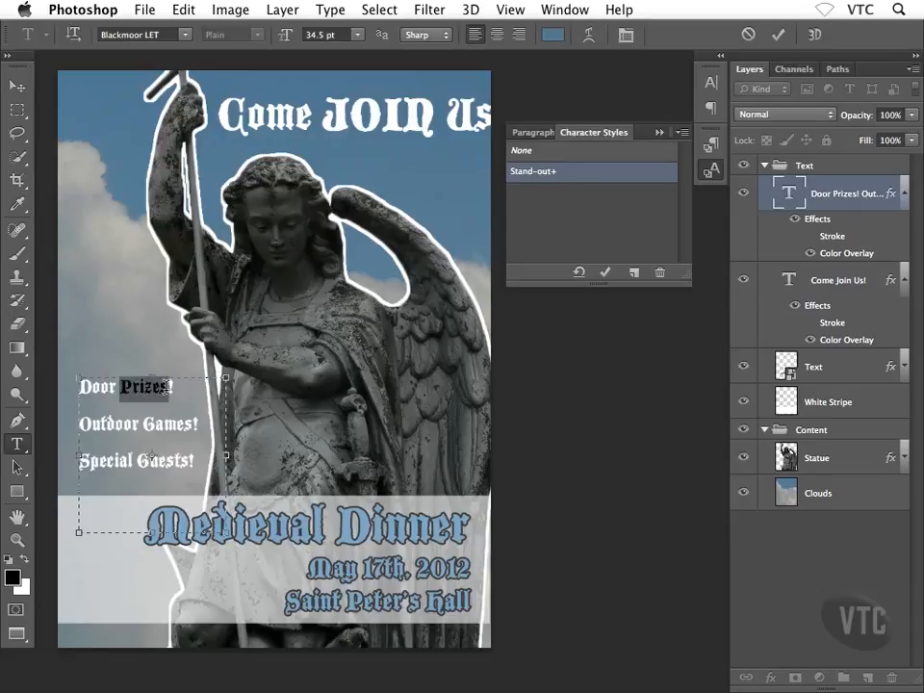
left_click(525, 150)
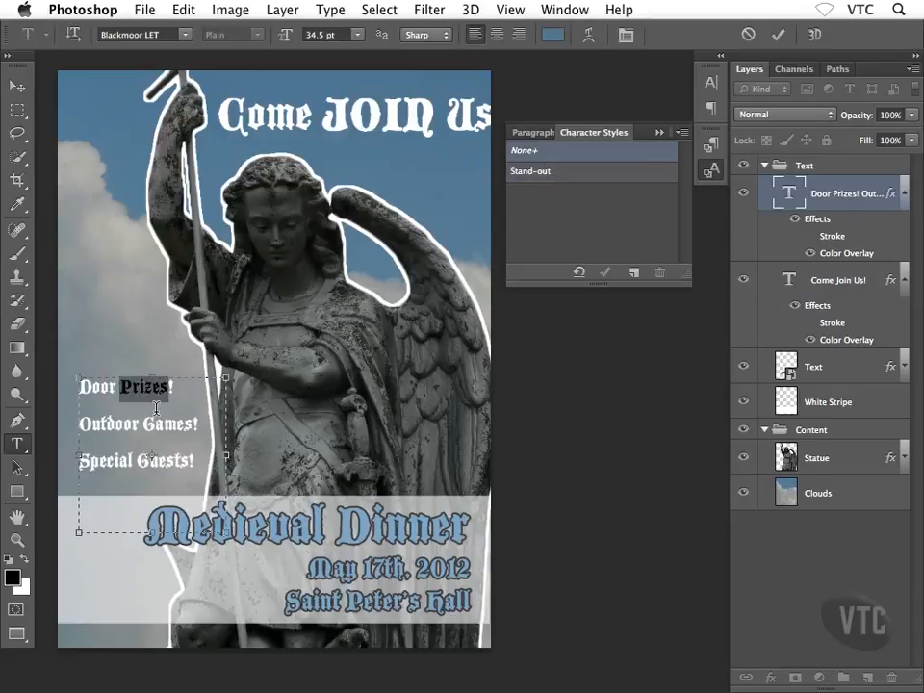
left_click(553, 173)
Apply the Stand-out character style to the words "Games" and "Guests" in the lines below "Door Prizes!".
left_click_drag(143, 425, 193, 425)
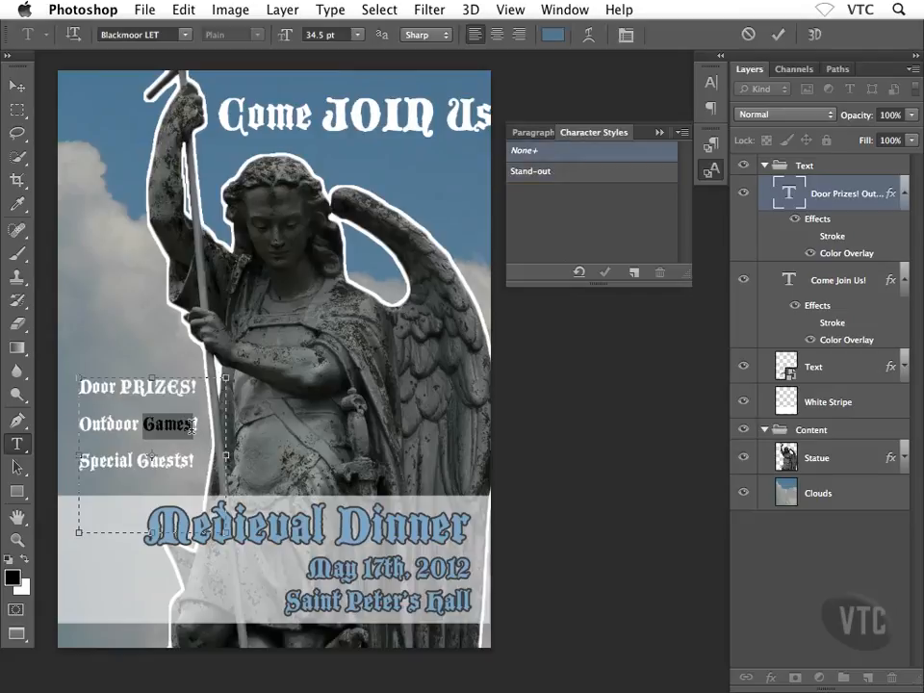
left_click(523, 174)
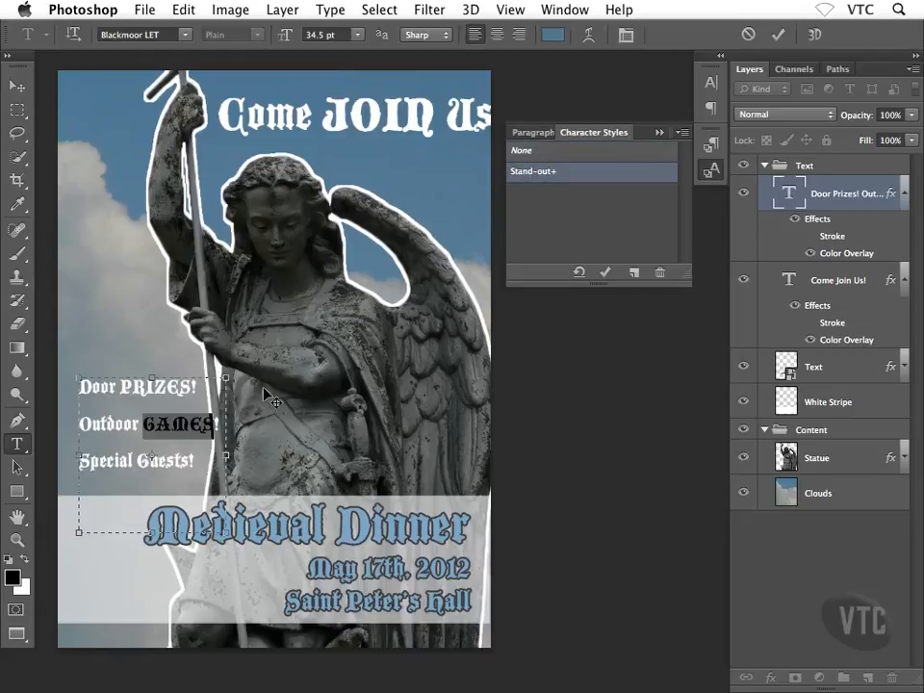
left_click_drag(137, 462, 168, 463)
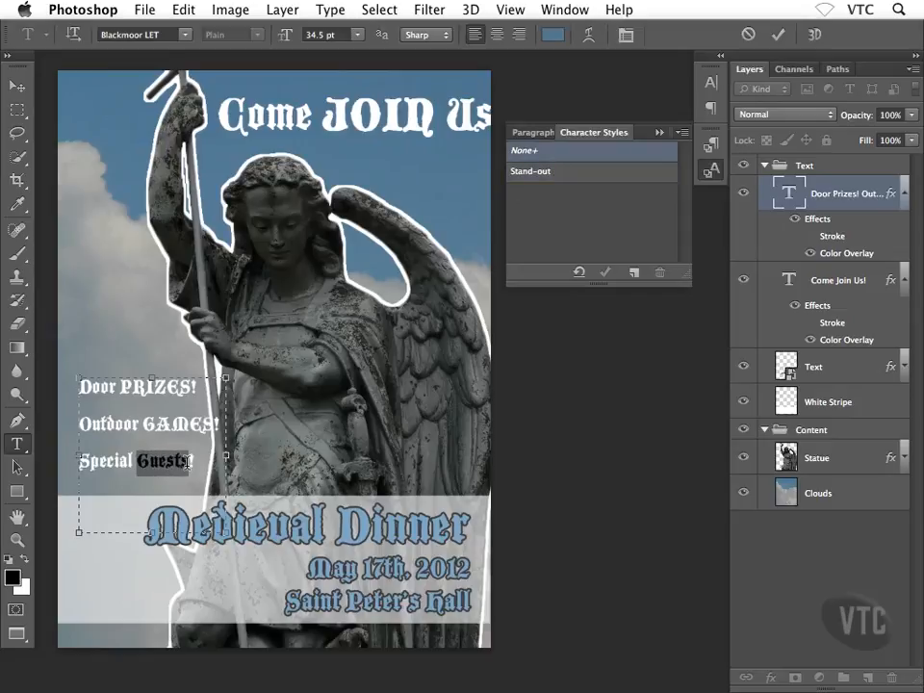
left_click(562, 179)
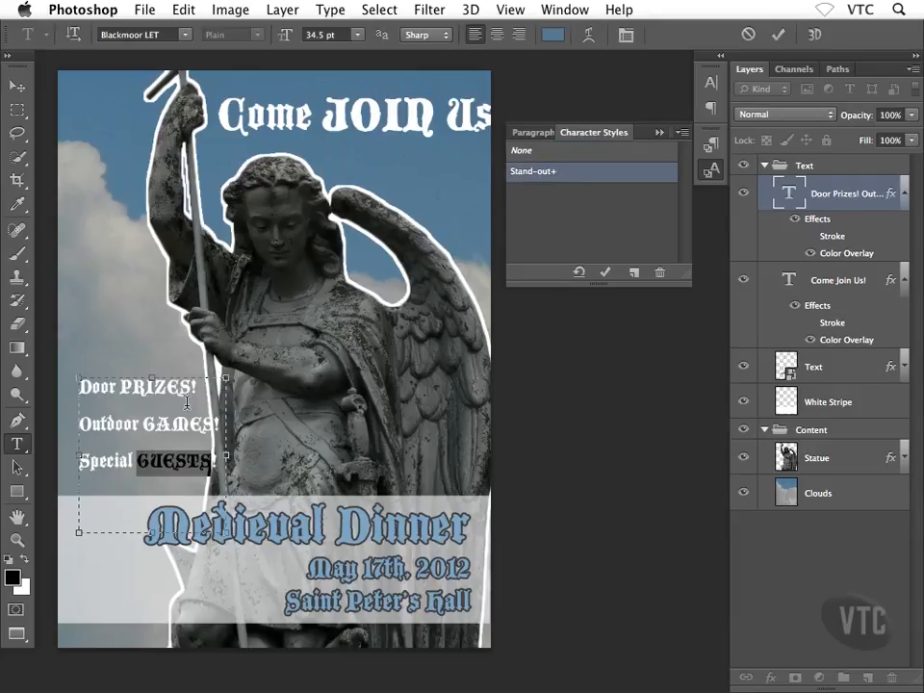
left_click(17, 86)
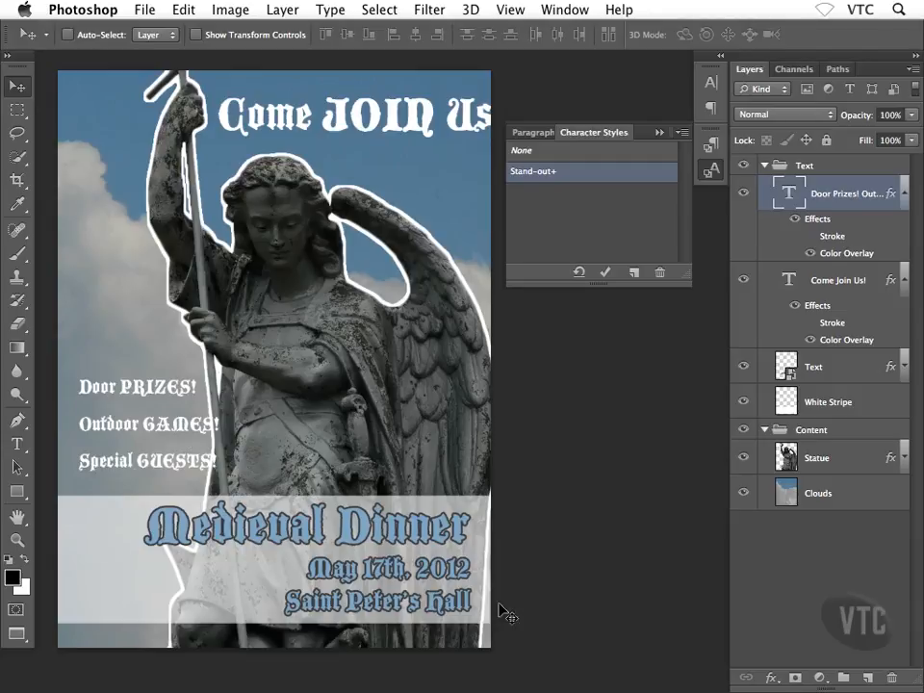
With no layer selected, set the Stand-out character style's text color to red ff0000 and save the style options.
left_click(791, 600)
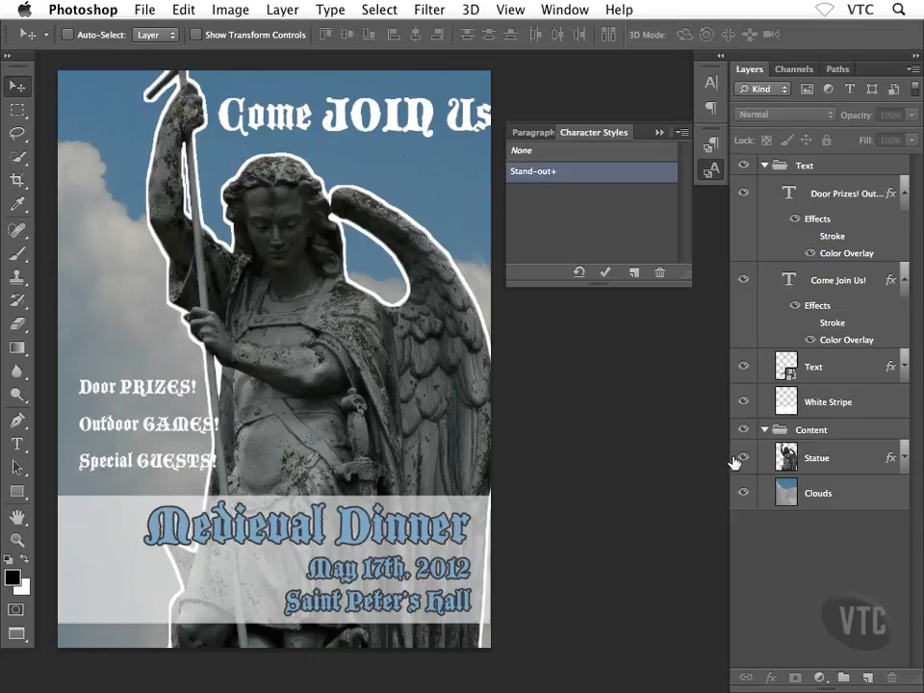
double_click(545, 175)
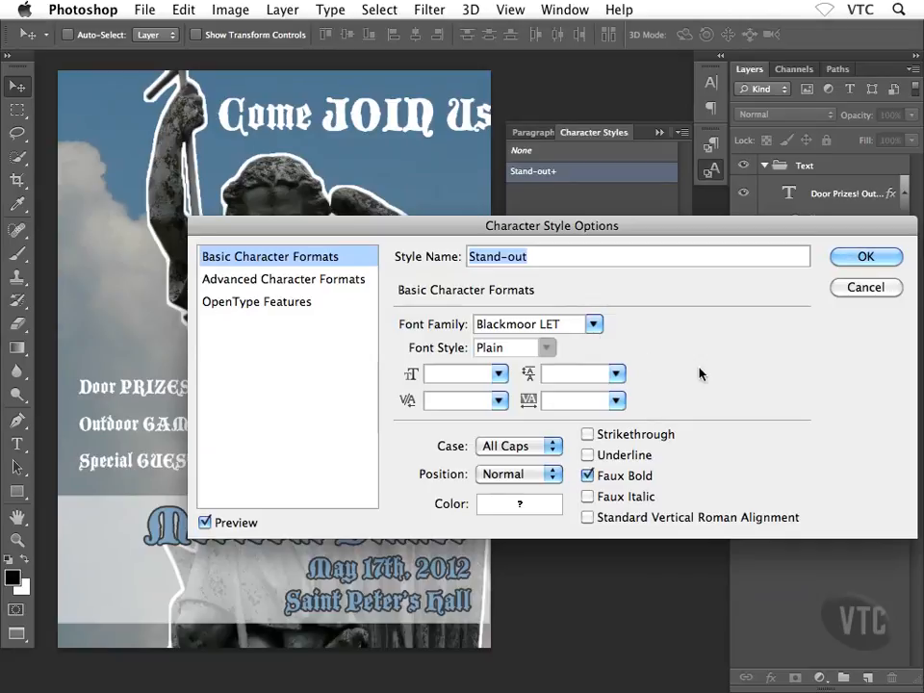
left_click(518, 508)
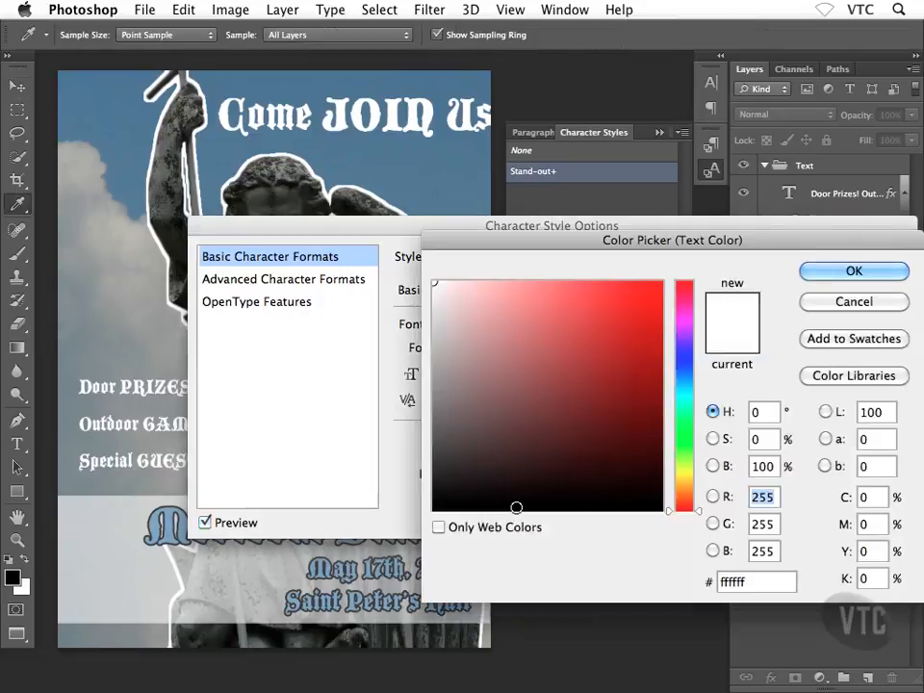
left_click(656, 281)
left_click_drag(655, 281, 664, 279)
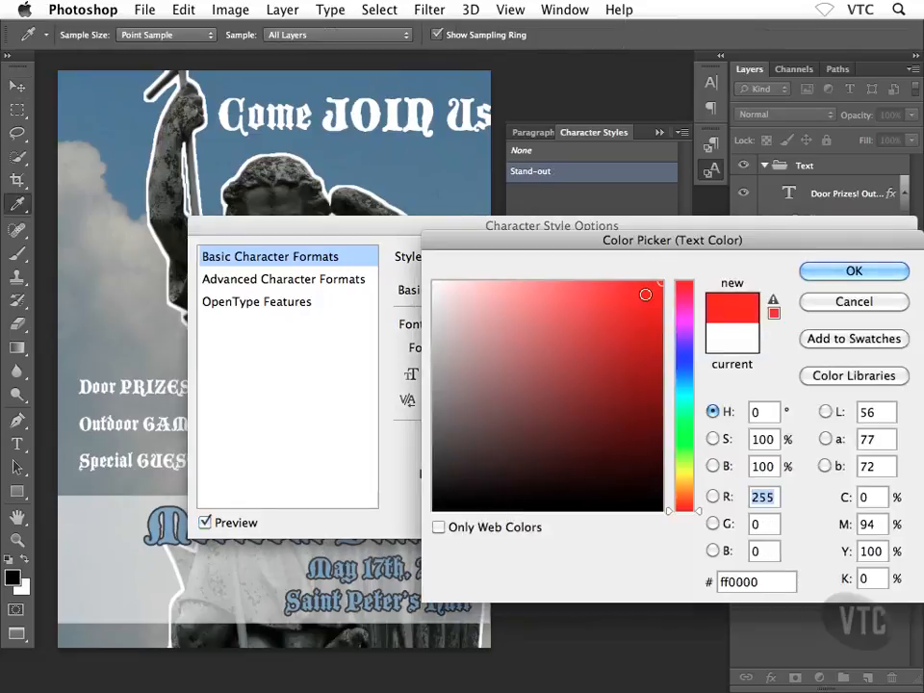
left_click(843, 273)
left_click(859, 260)
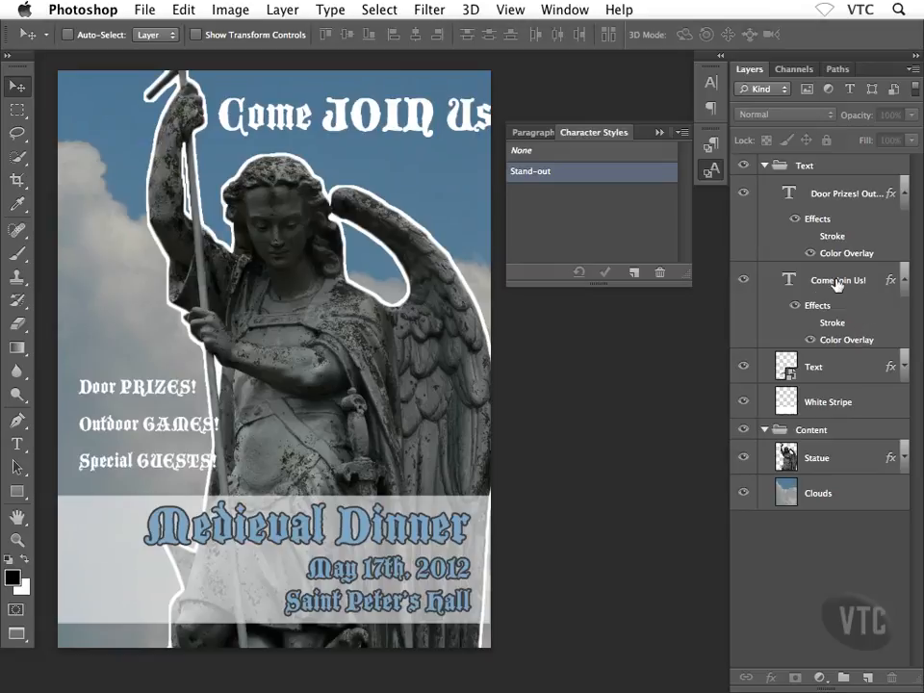
Hide the Color Overlay effect on the "Come Join Us!" layer to check the style's own color, and show it again.
left_click(811, 340)
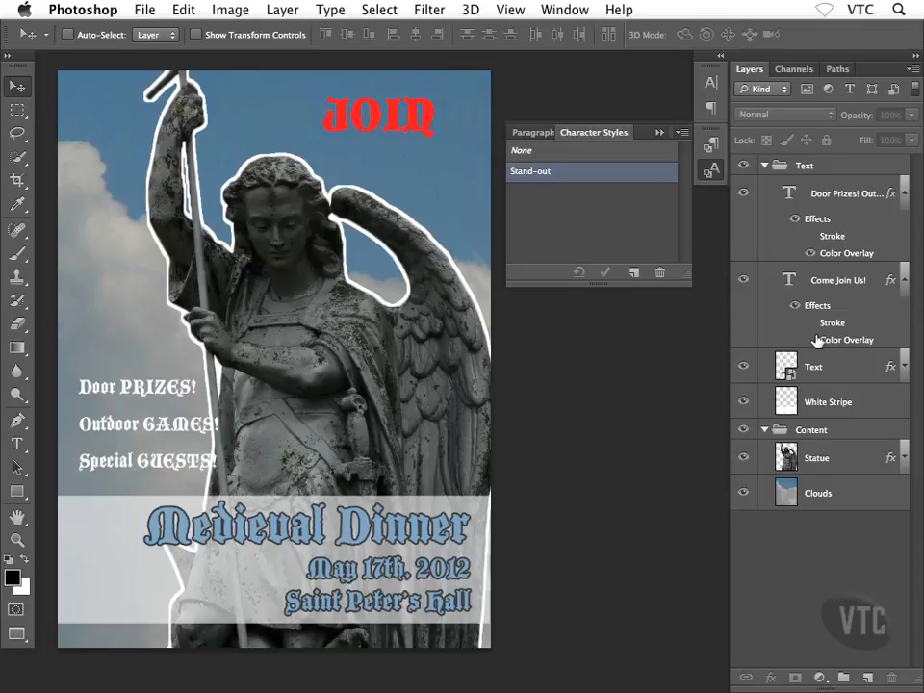
left_click(811, 341)
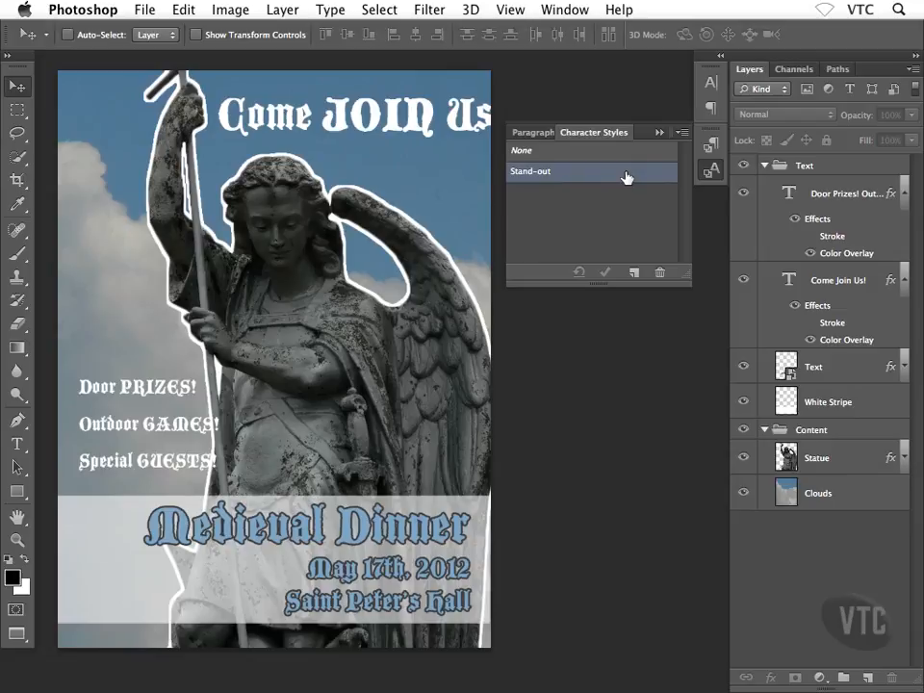
Create a new paragraph style and open its style options.
left_click(544, 133)
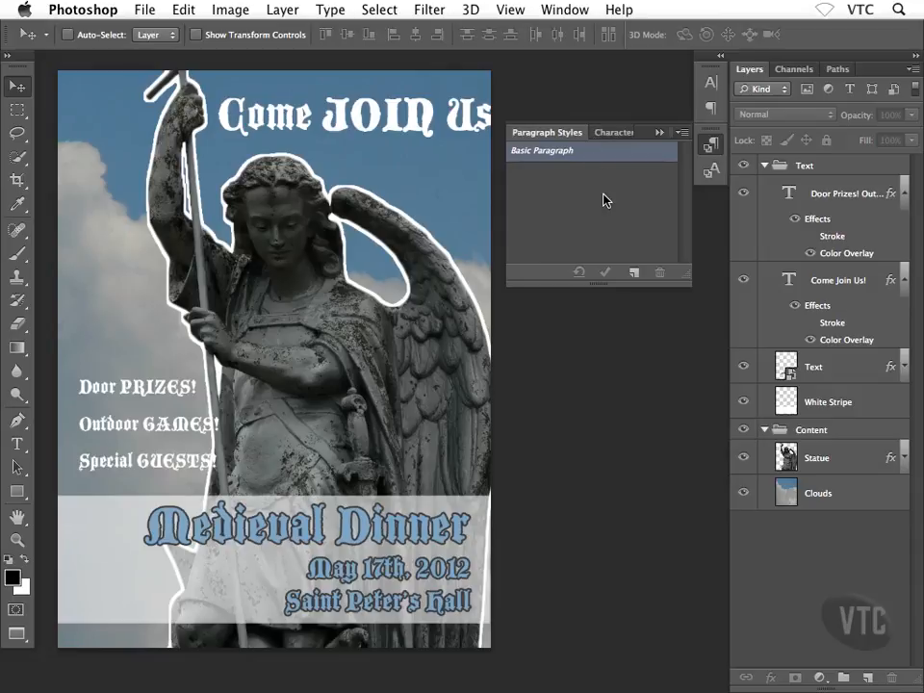
left_click(636, 274)
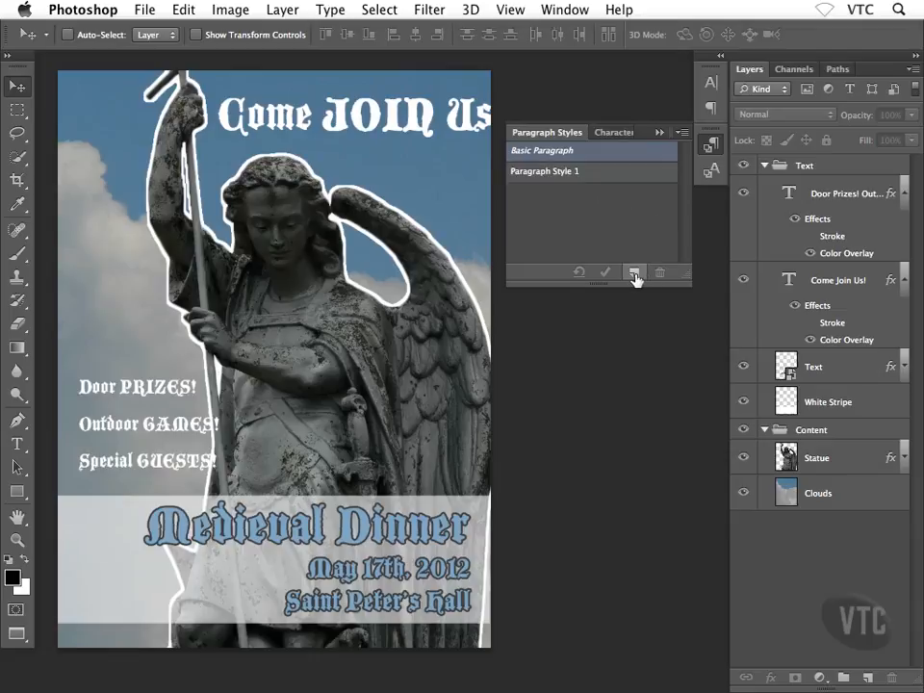
double_click(545, 173)
left_click_drag(546, 173, 600, 254)
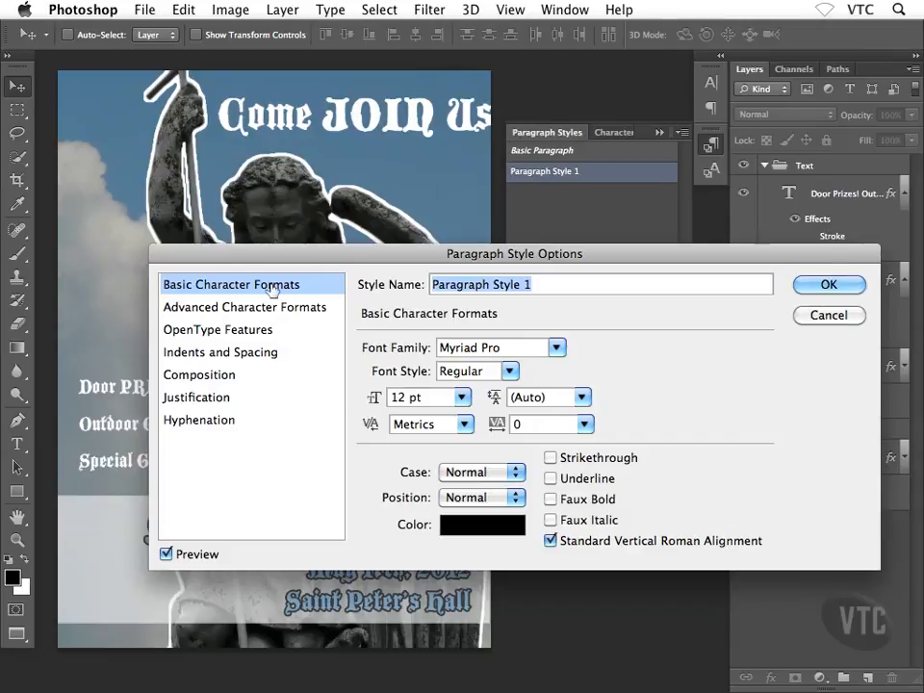
Review the paragraph style's advanced character, OpenType, indents and spacing, composition, justification and hyphenation options, and close them without changes.
left_click(283, 308)
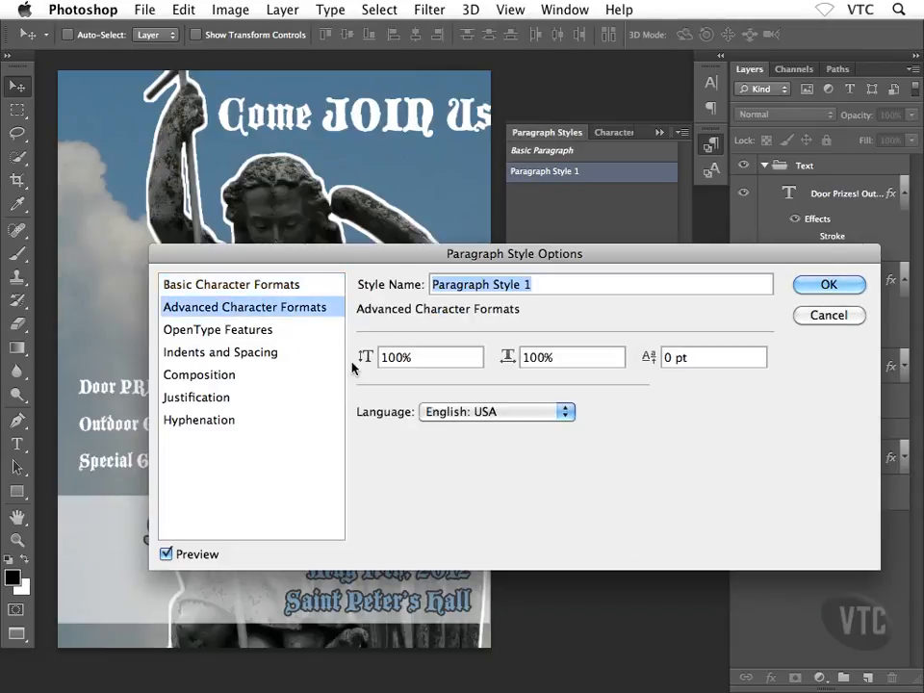
left_click(260, 331)
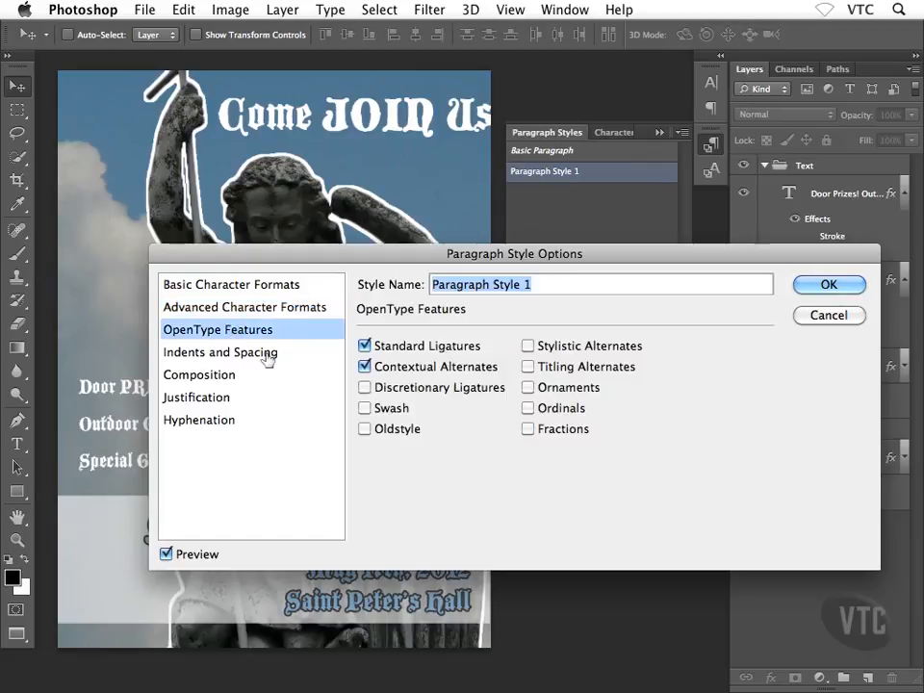
left_click(210, 352)
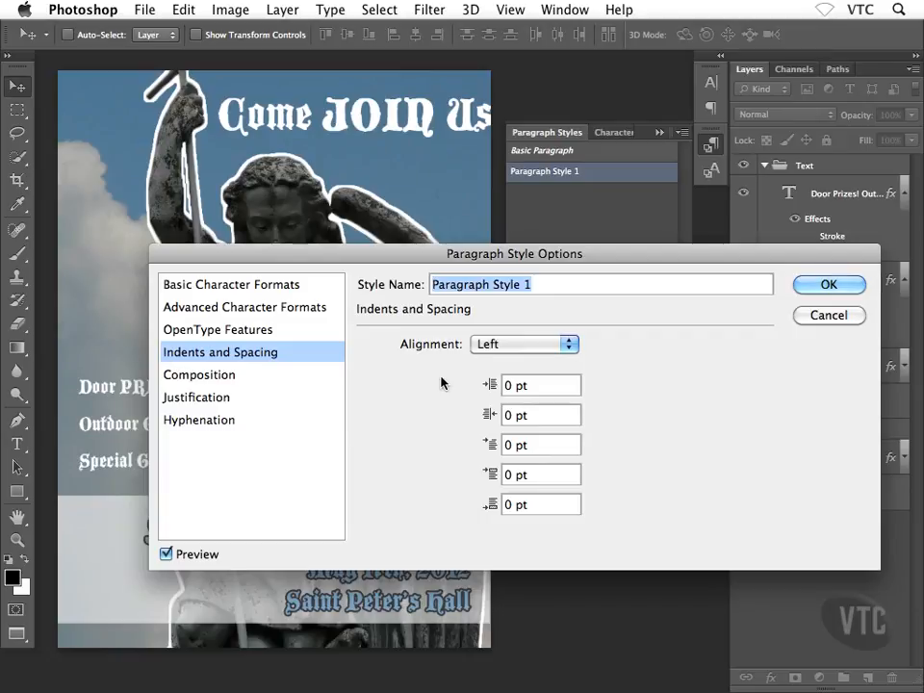
left_click(569, 347)
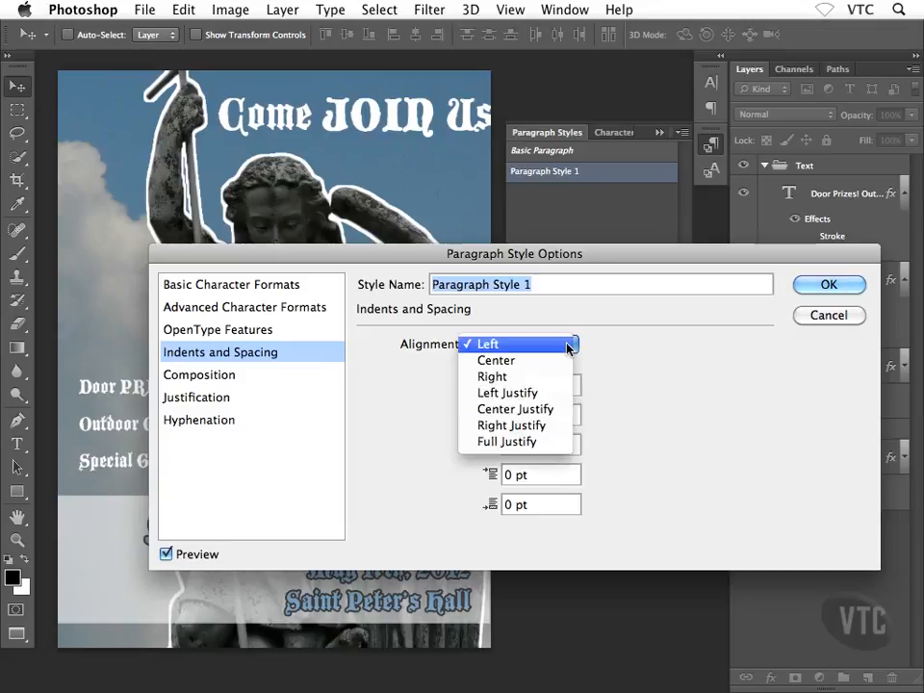
left_click(627, 380)
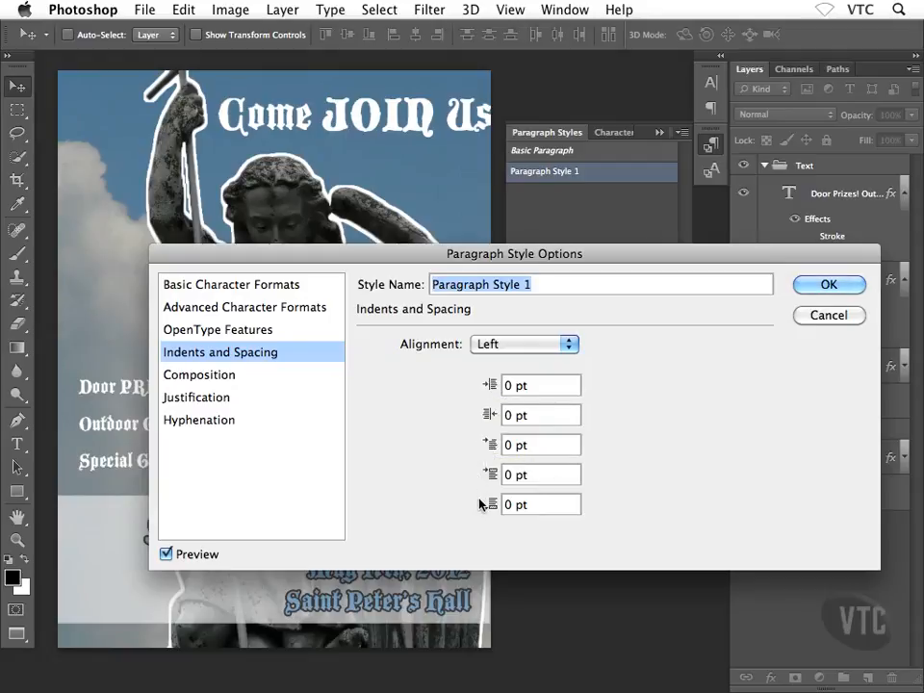
left_click(225, 378)
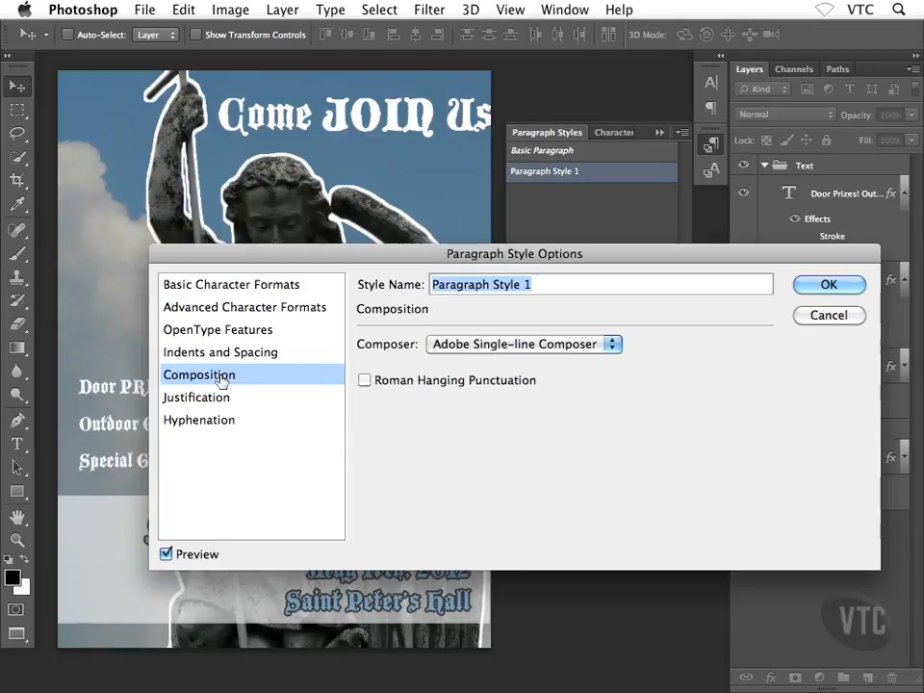
left_click(217, 401)
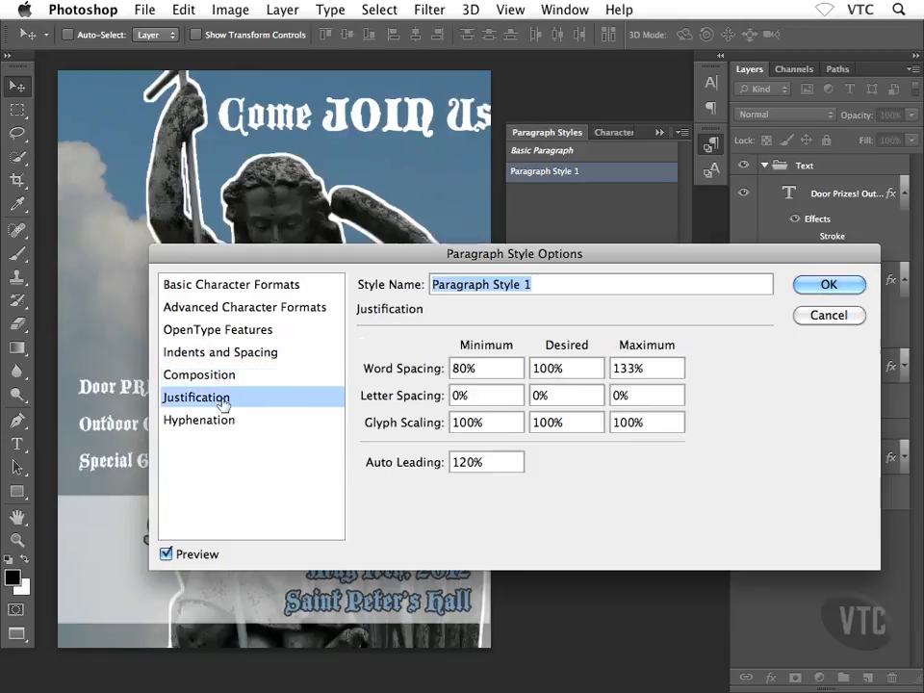
left_click(221, 424)
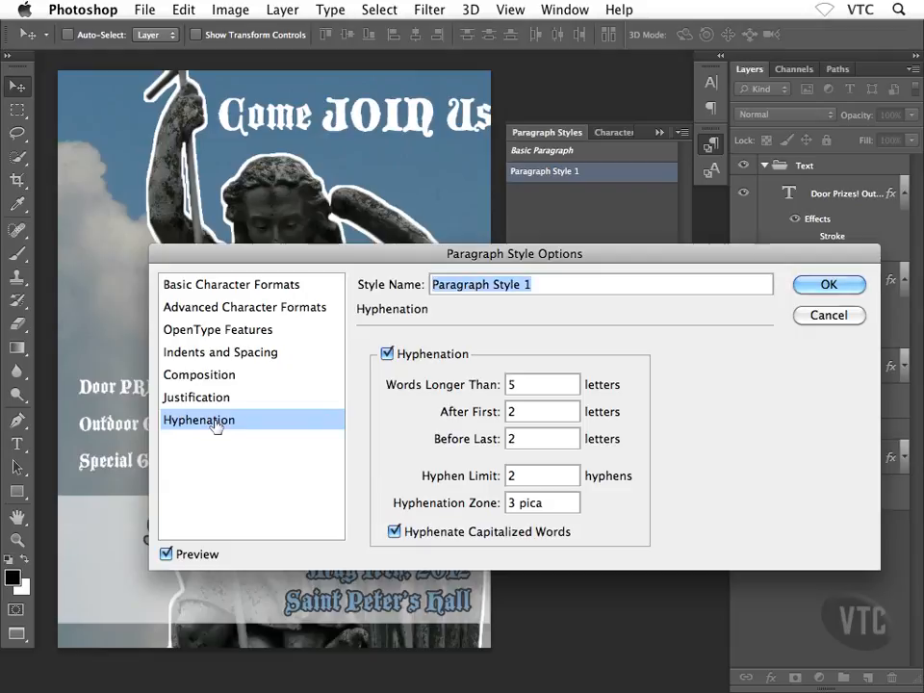
key("Return")
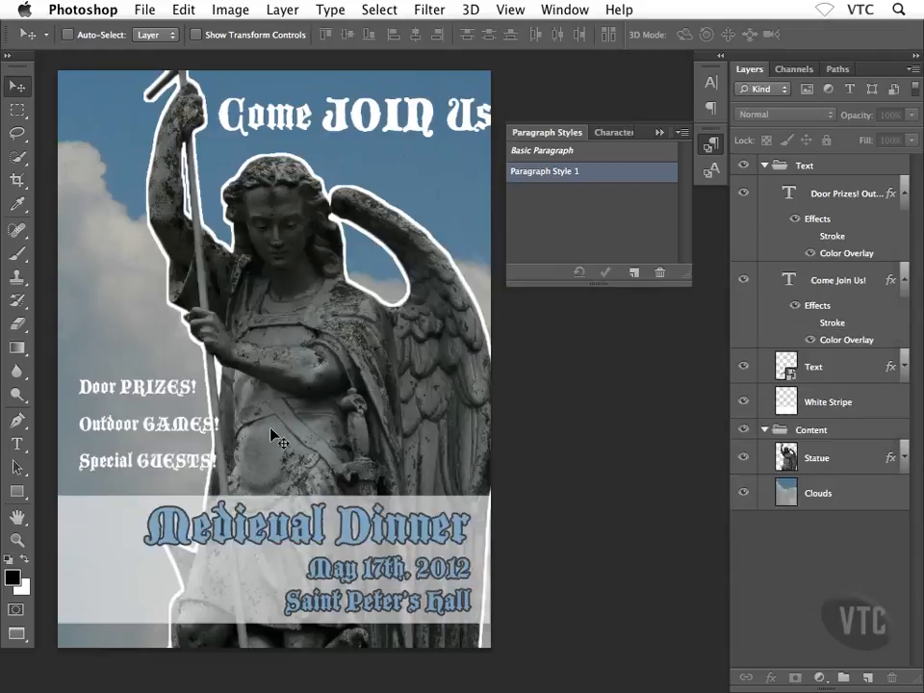